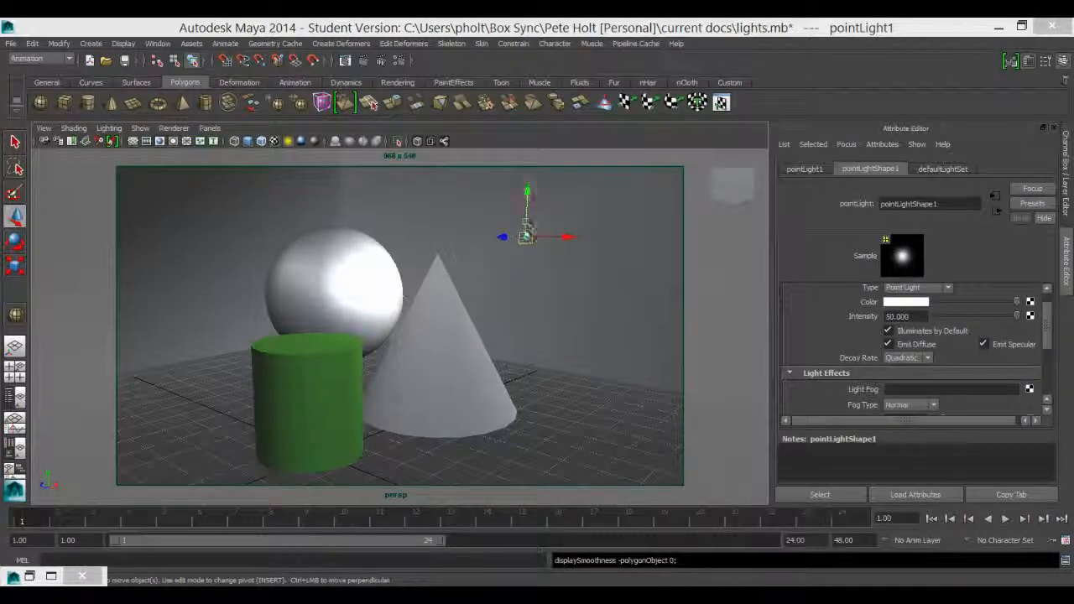
- Frame the room to locate the point light beside the cone, select it, and render the current frame to examine its lighting
left_click(606, 330)
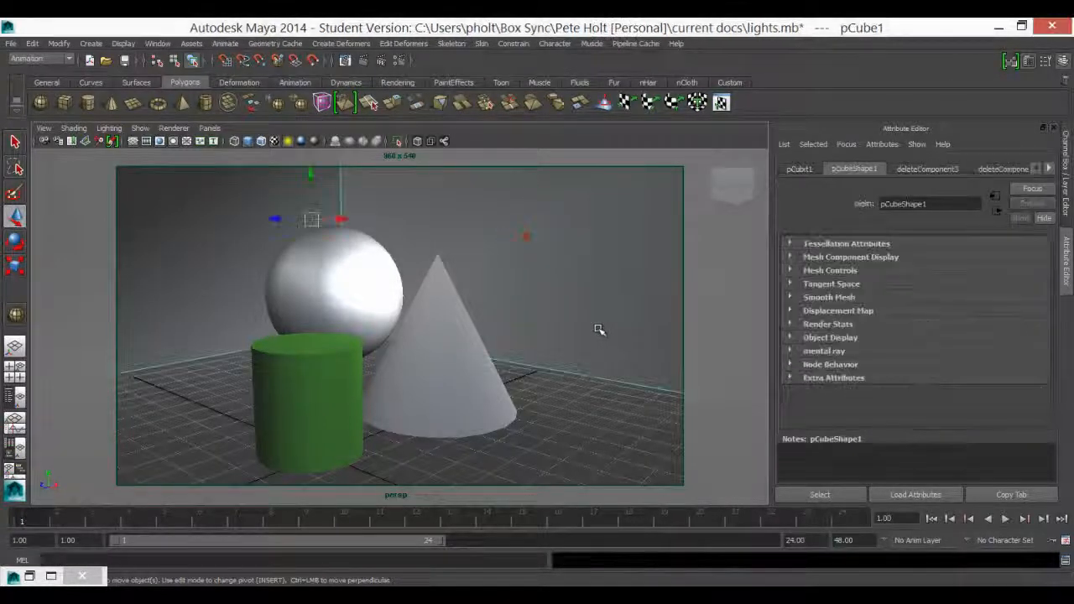
key("f")
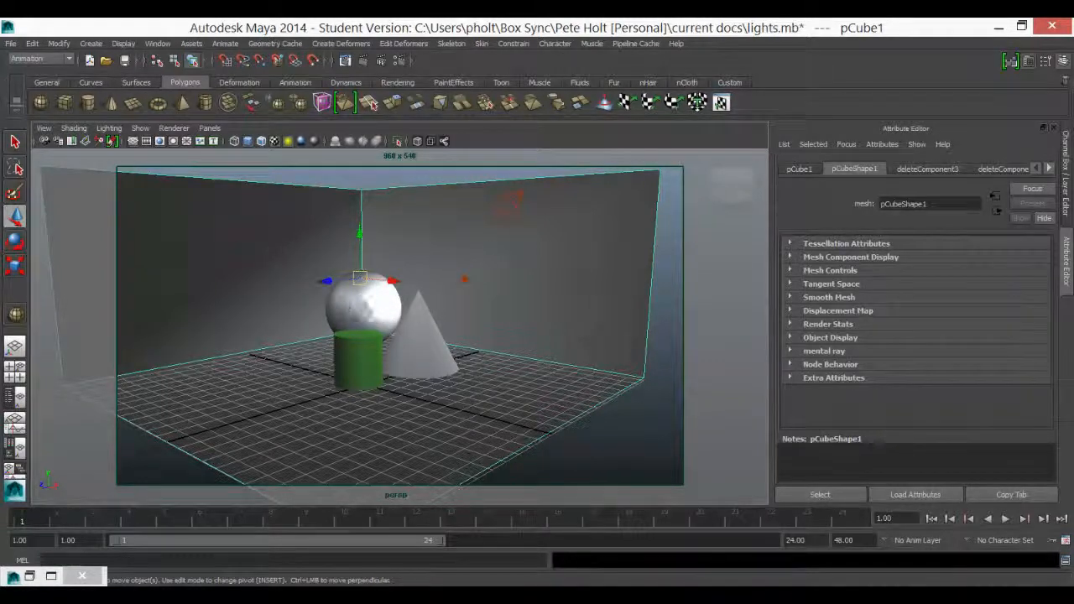
left_click(462, 282)
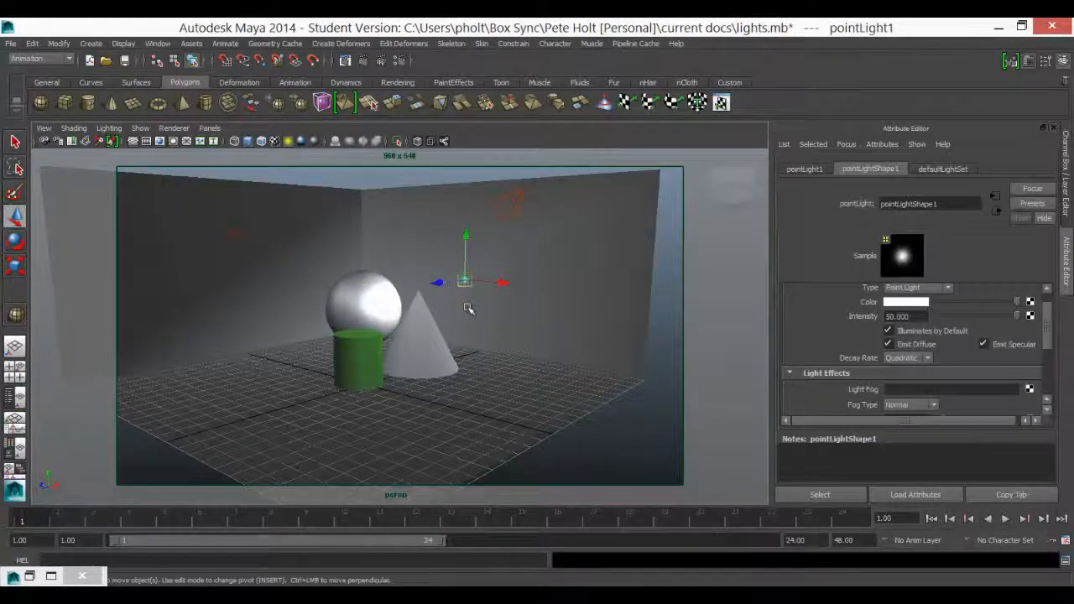
scroll(448, 395, "up", 2)
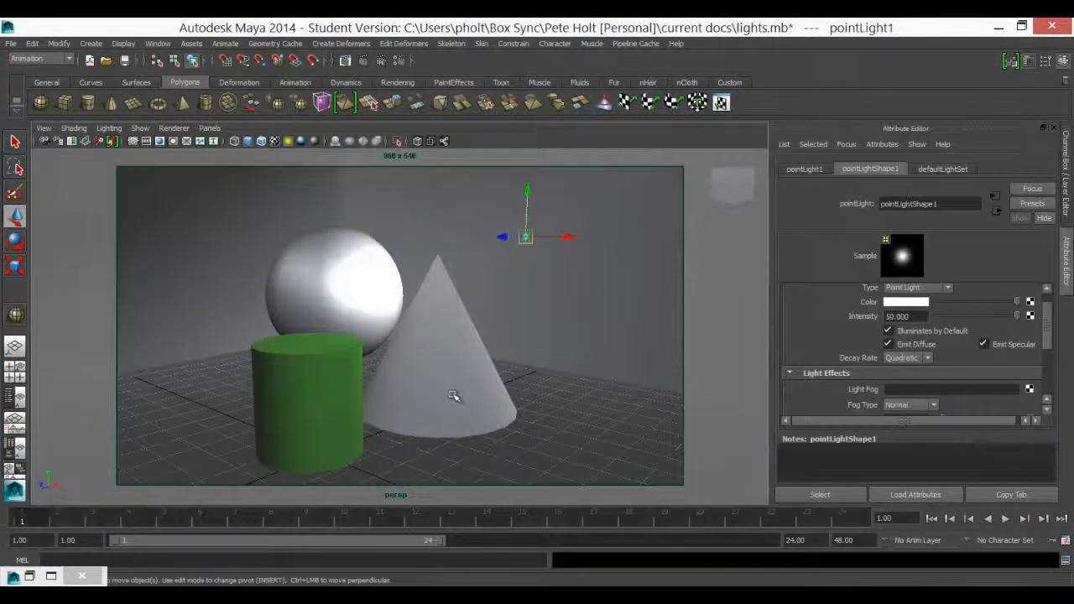
scroll(454, 400, "up", 2)
scroll(454, 400, "down", 2)
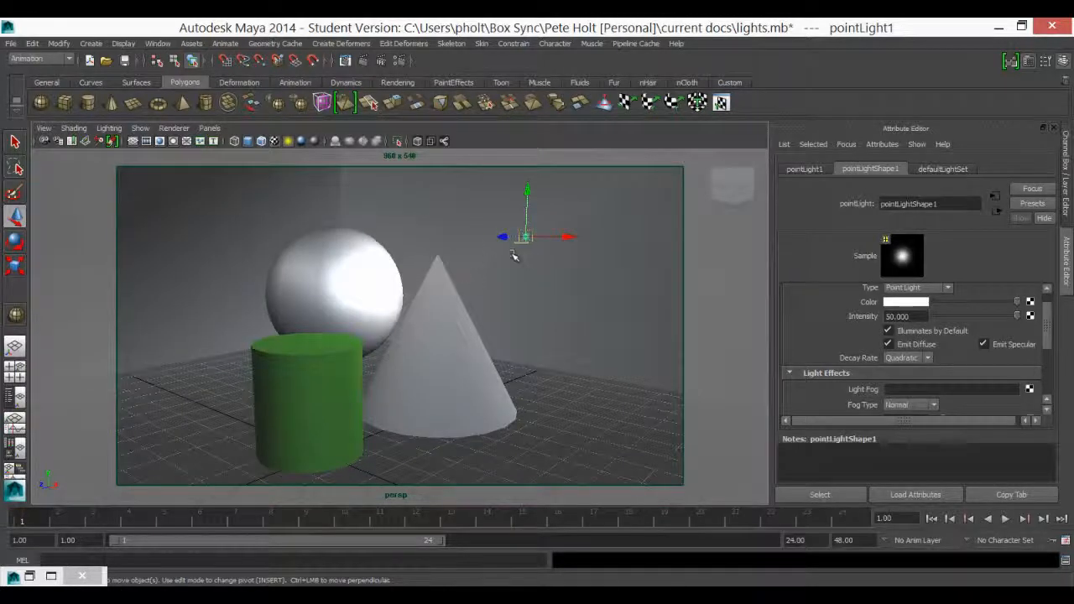
left_click(366, 60)
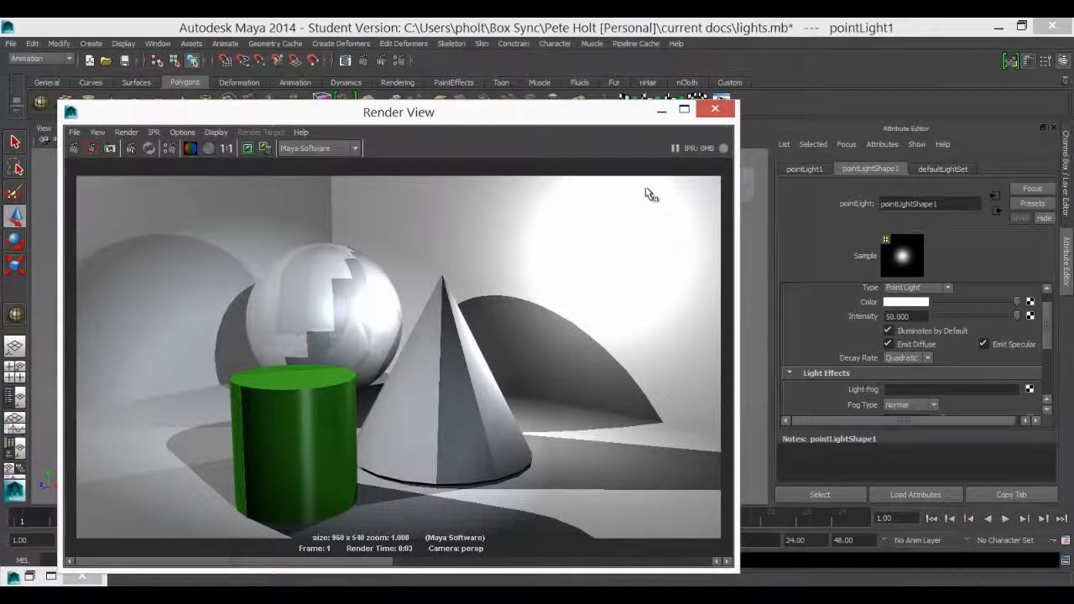
left_click(661, 110)
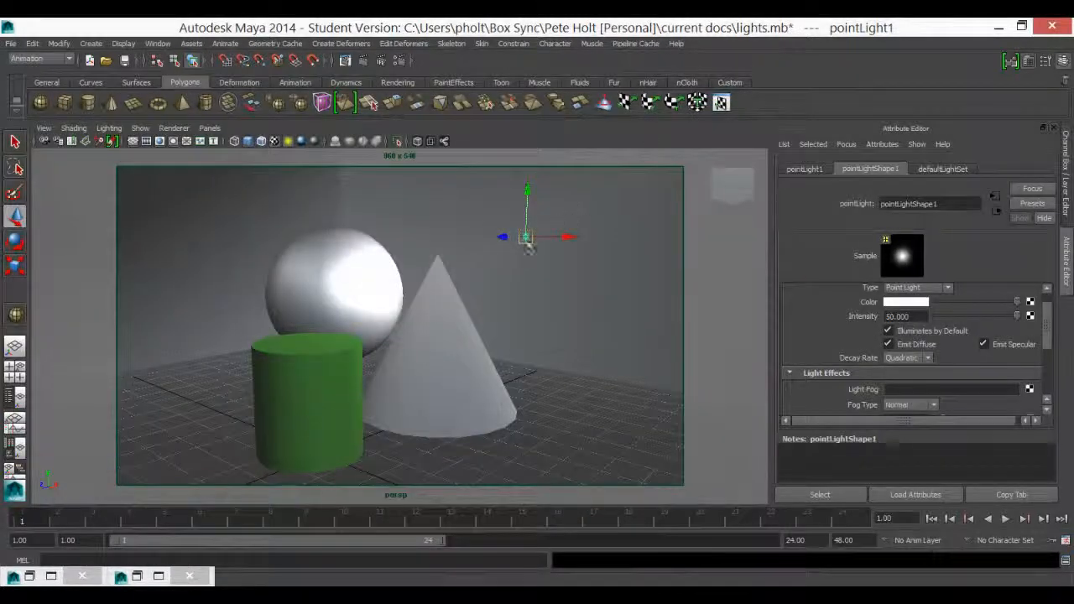
- Use light-centric light linking to stop pointLight1 from illuminating the room geometry, pCube1
left_click(158, 43)
mouse_move(223, 102)
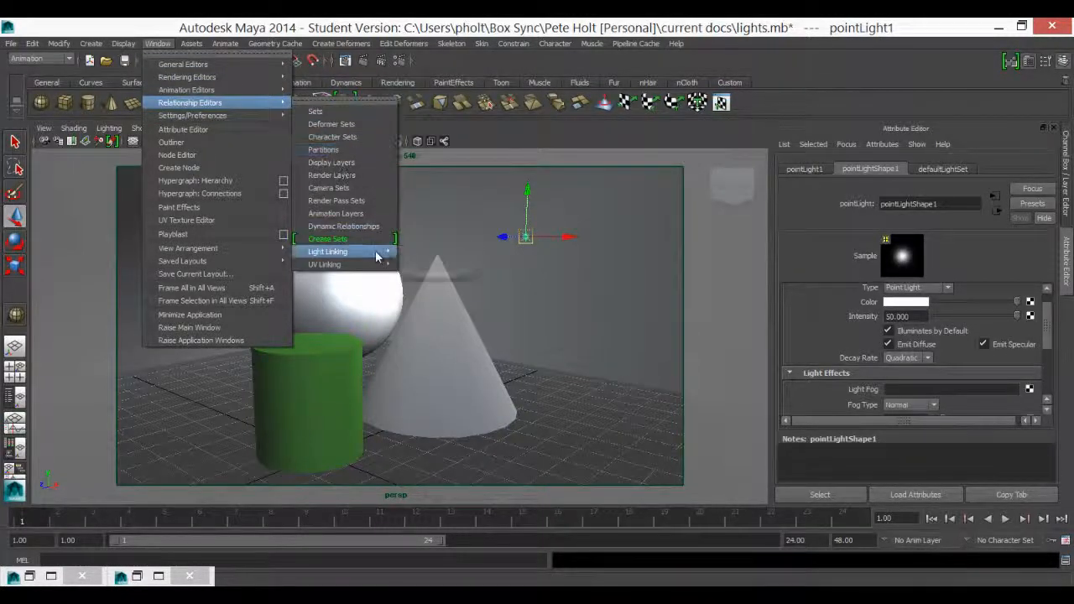
mouse_move(377, 256)
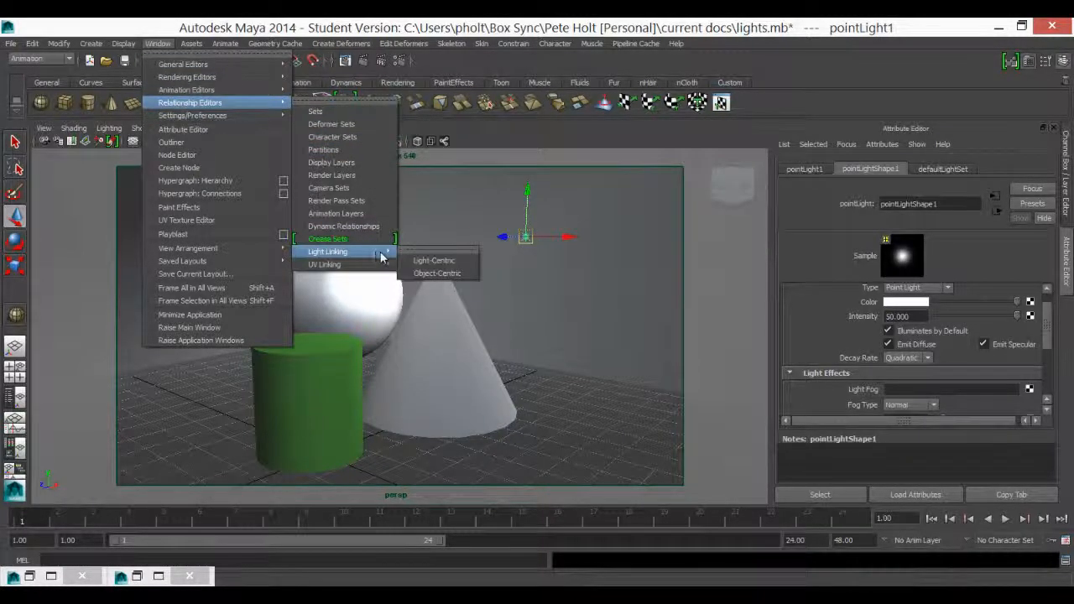
left_click(449, 262)
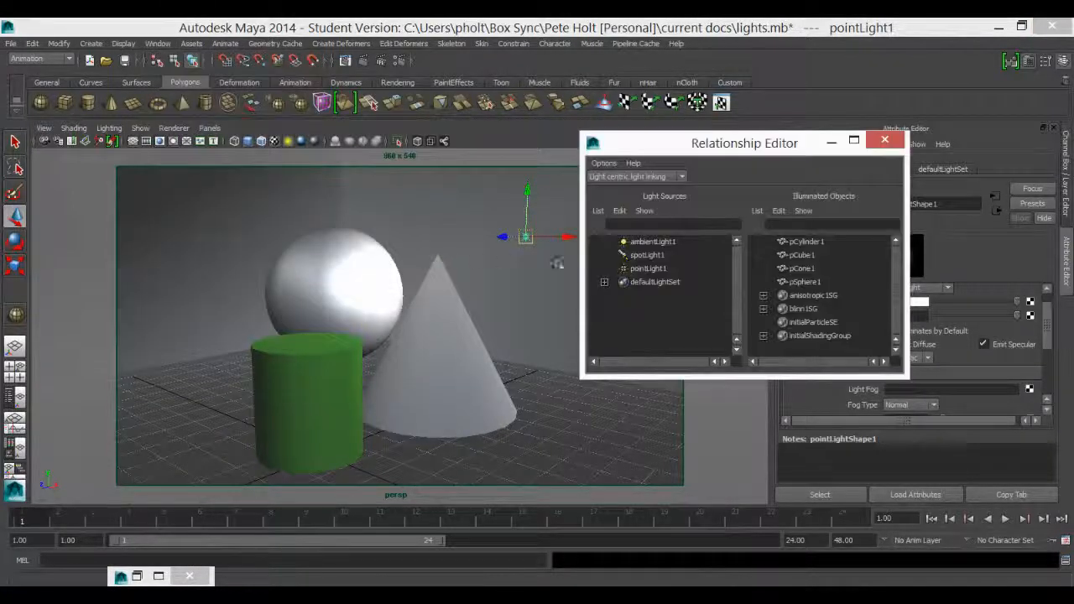
left_click_drag(695, 141, 163, 60)
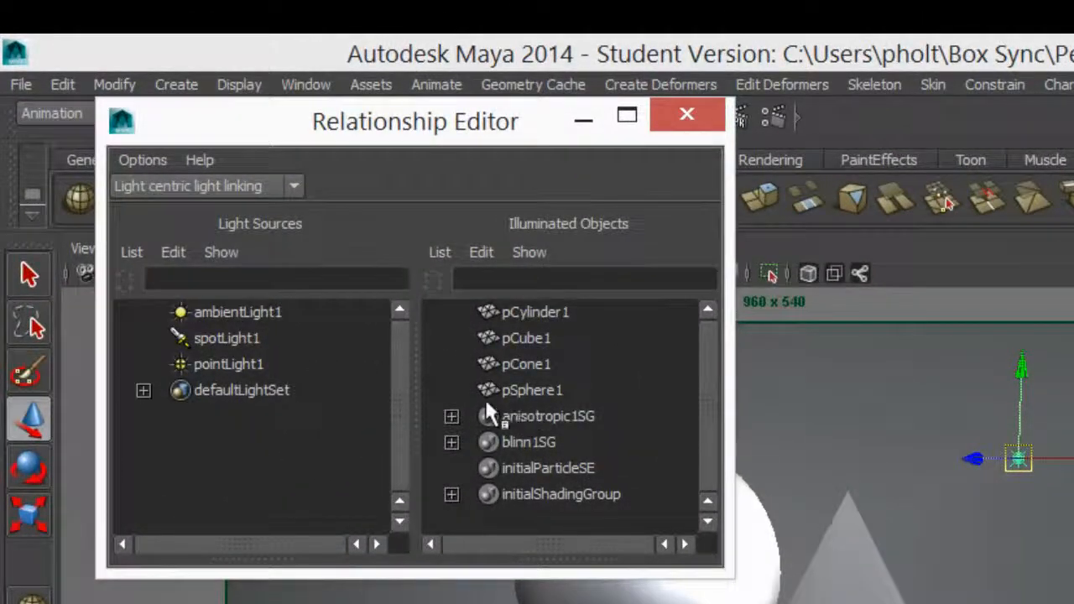
left_click(237, 360)
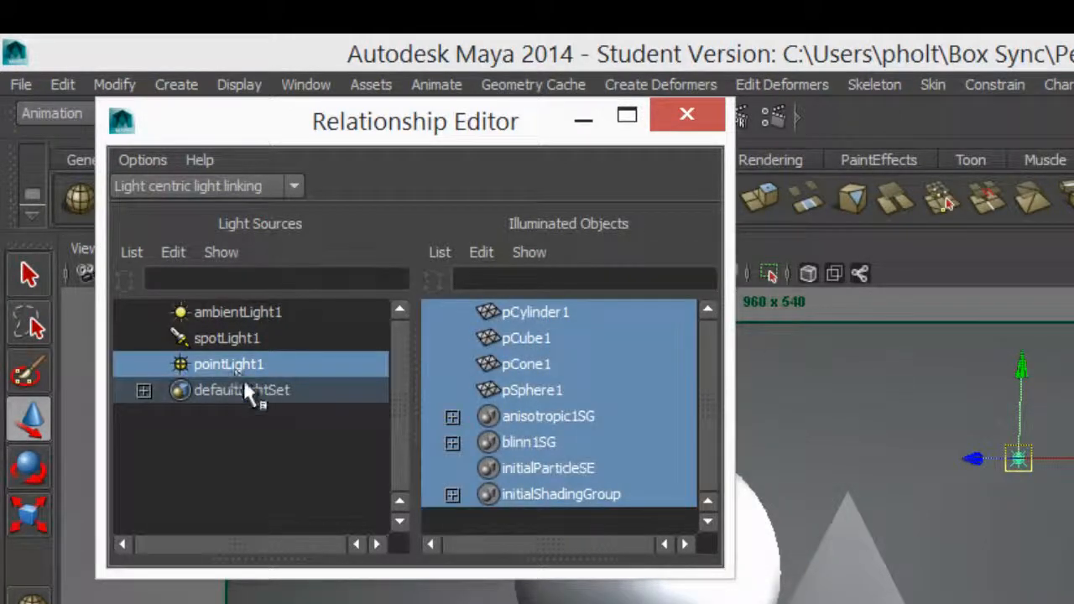
left_click(527, 335)
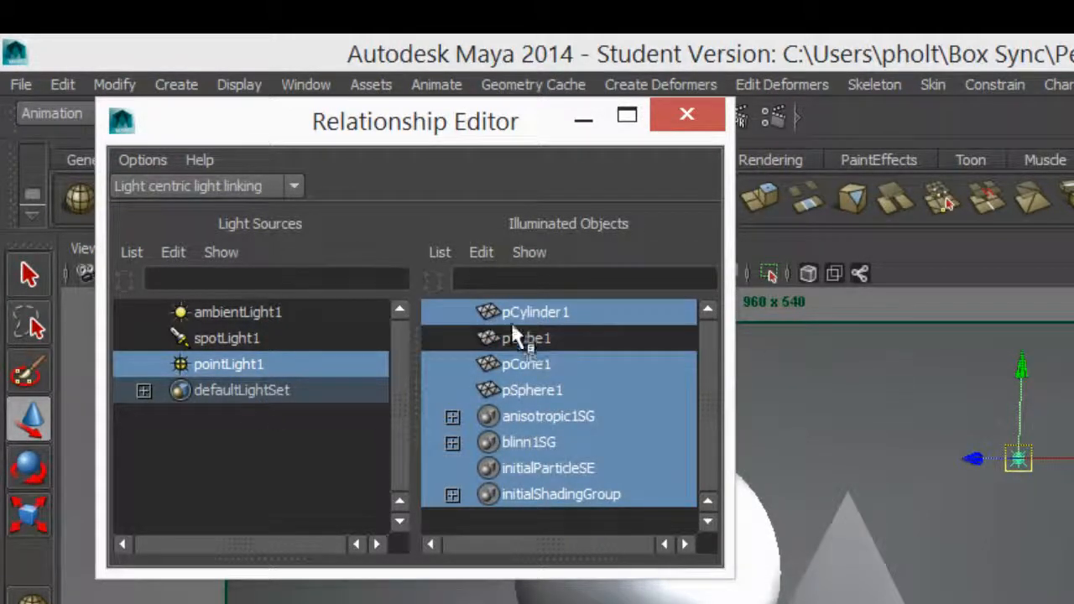
left_click_drag(364, 120, 844, 208)
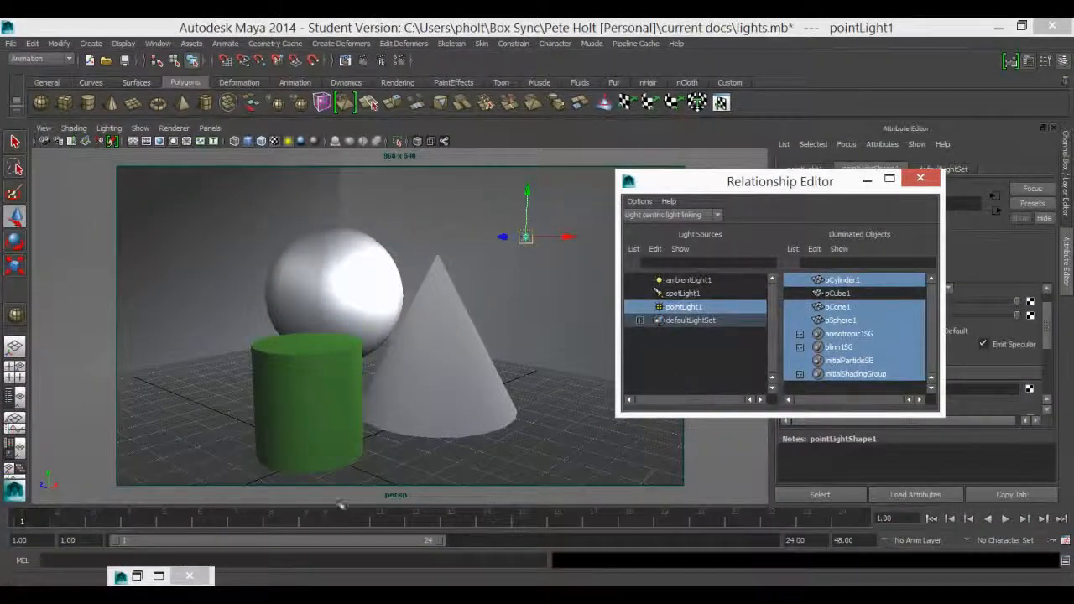
- Render the current frame to examine the walls and floor without pointLight1's illumination
left_click(363, 60)
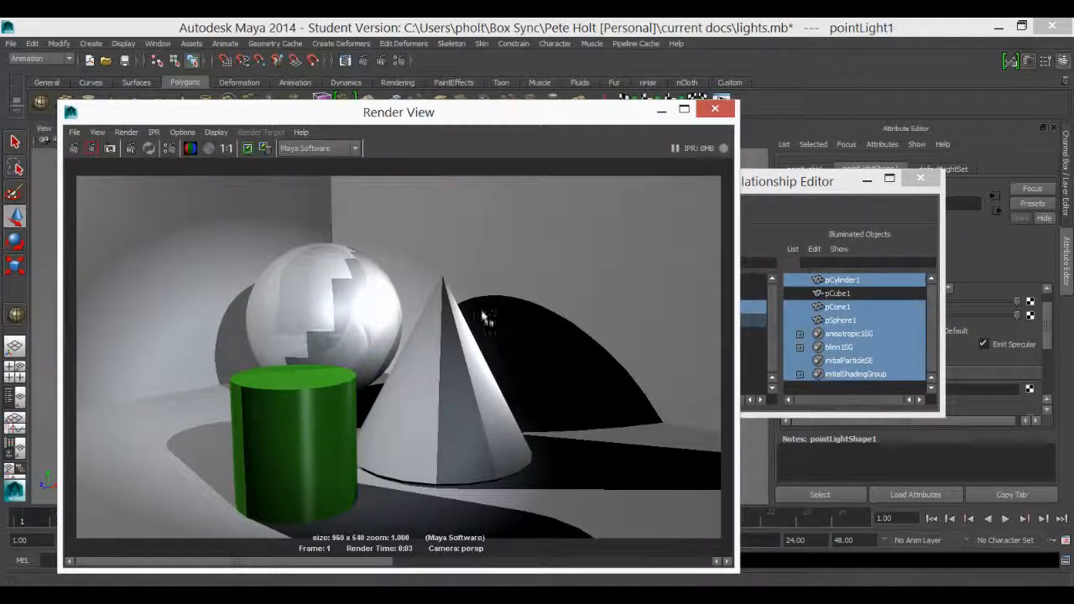
left_click_drag(753, 191, 804, 180)
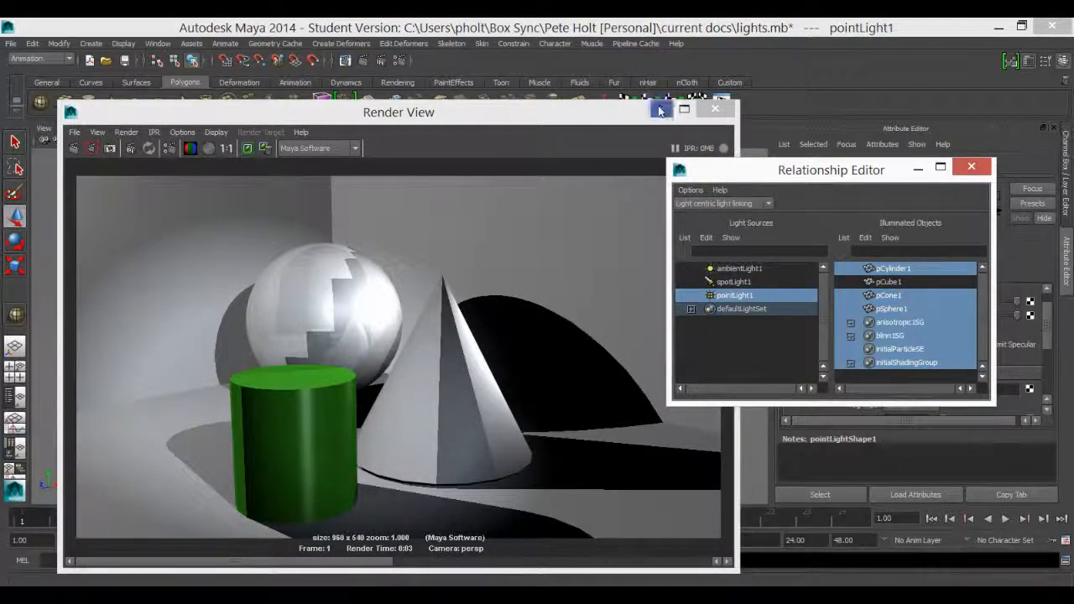
left_click(271, 205)
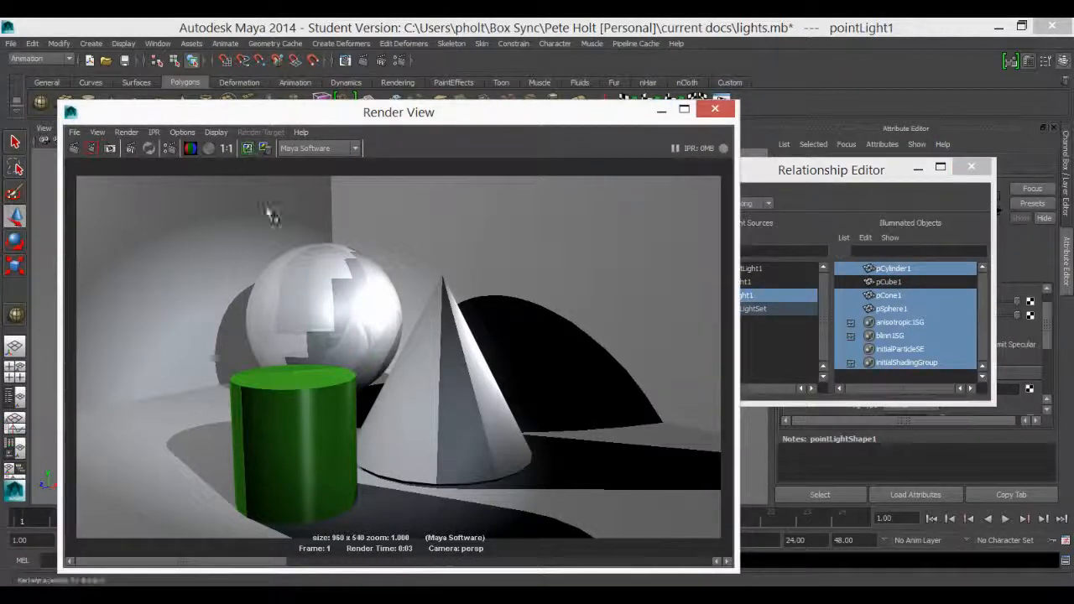
- Link pCube1 back to pointLight1 and render the frame again for comparison
left_click_drag(474, 118, 397, 82)
left_click_drag(782, 178, 761, 143)
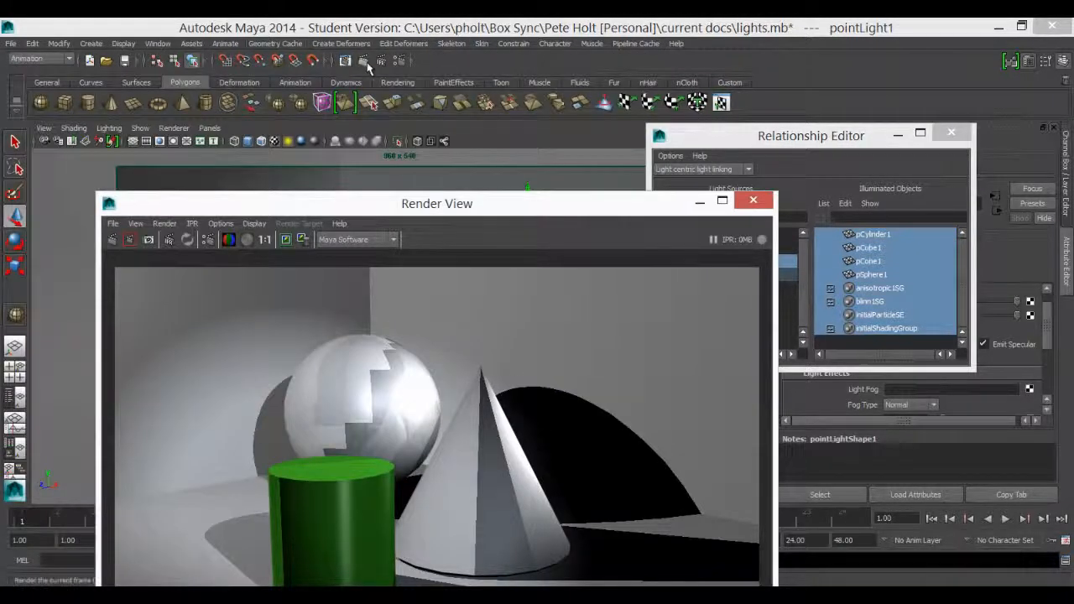
left_click(365, 62)
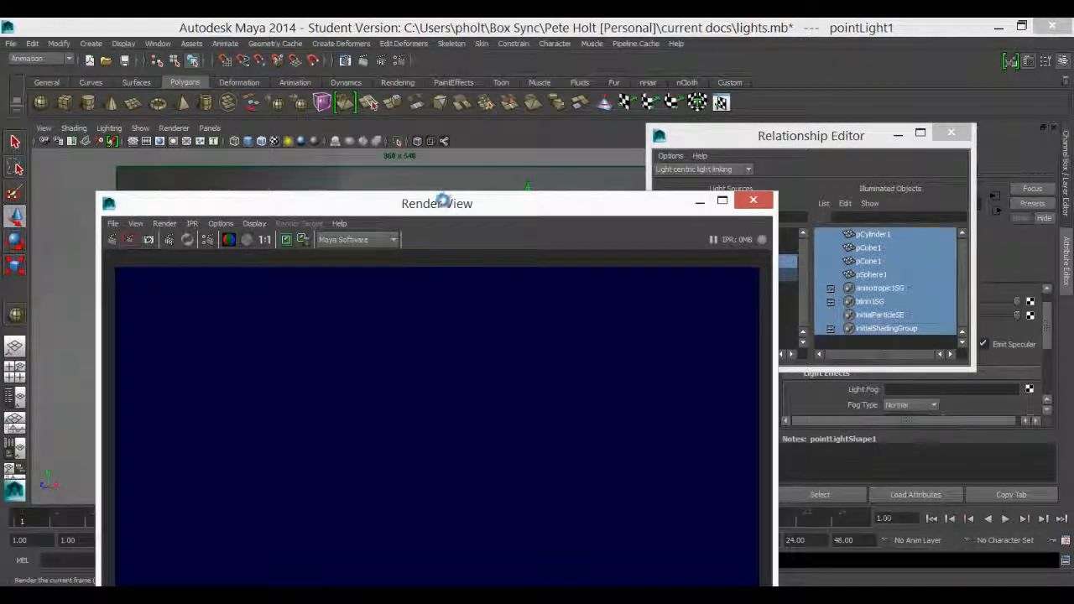
left_click_drag(473, 206, 458, 94)
left_click(766, 134)
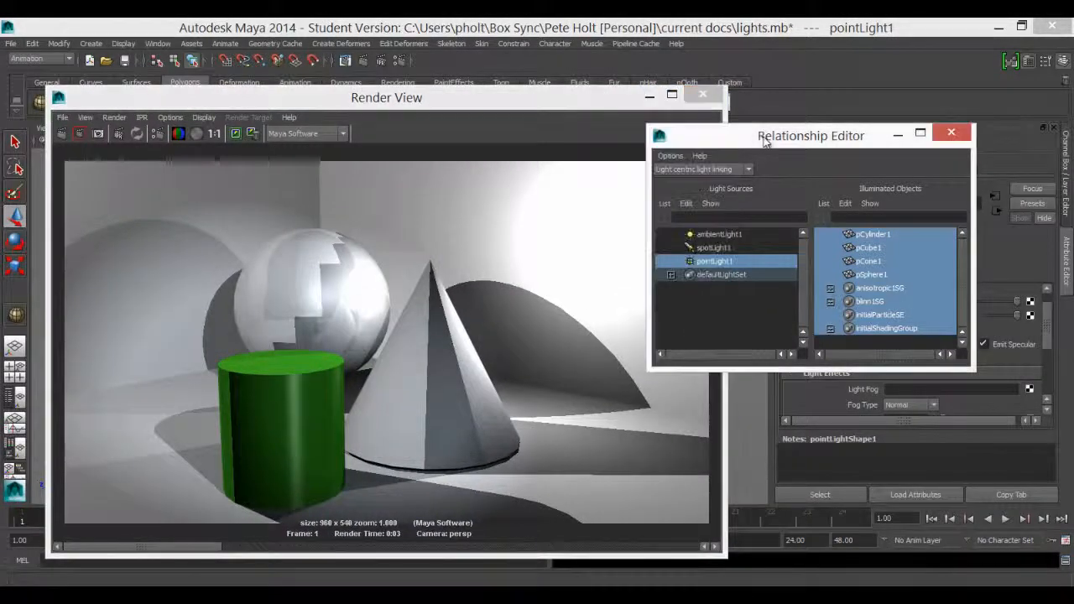
- Unlink pCube1 from pointLight1 and duplicate that light, placing the copy lower, just beside the cone
left_click(870, 248)
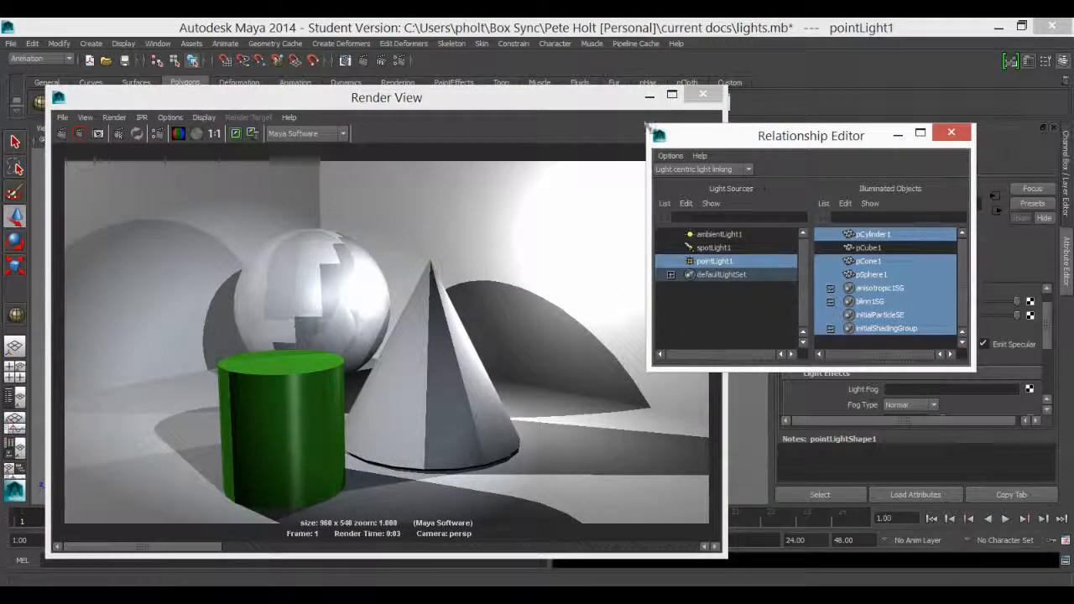
left_click_drag(563, 100, 602, 469)
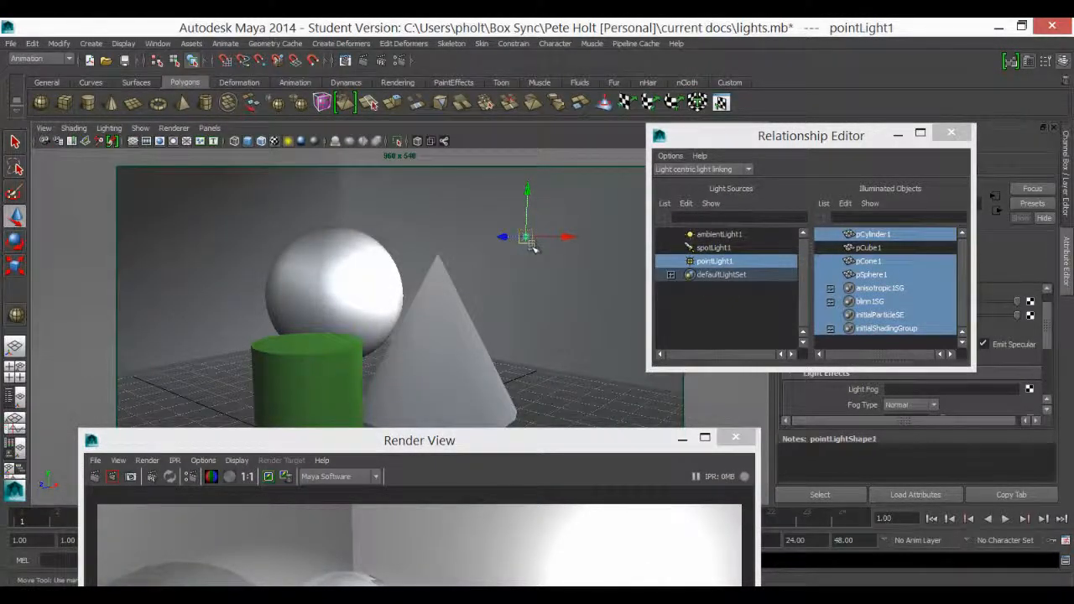
key("ctrl+d")
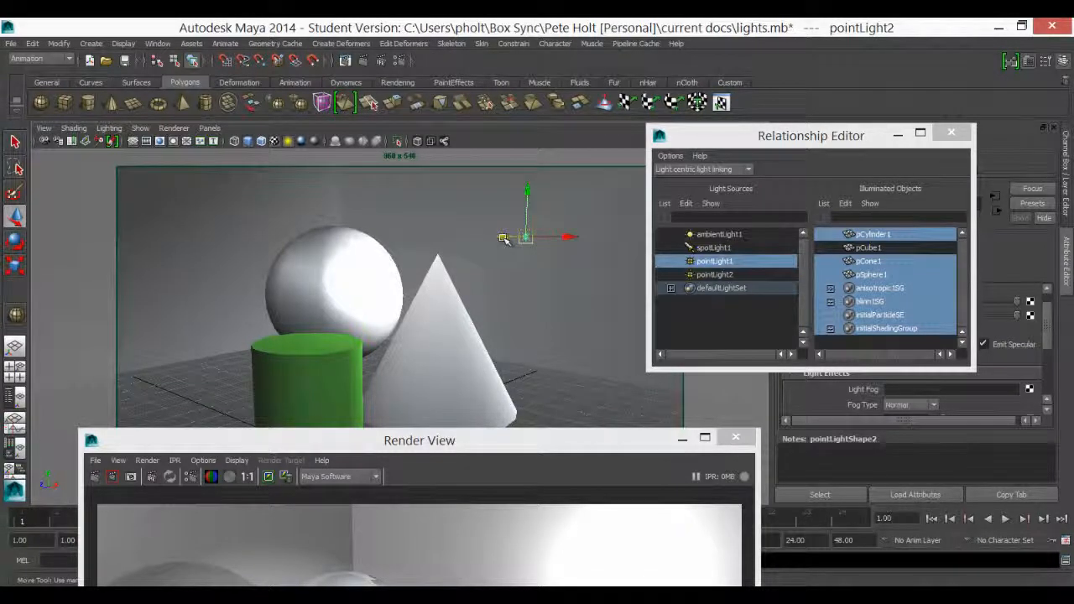
left_click_drag(501, 236, 495, 269)
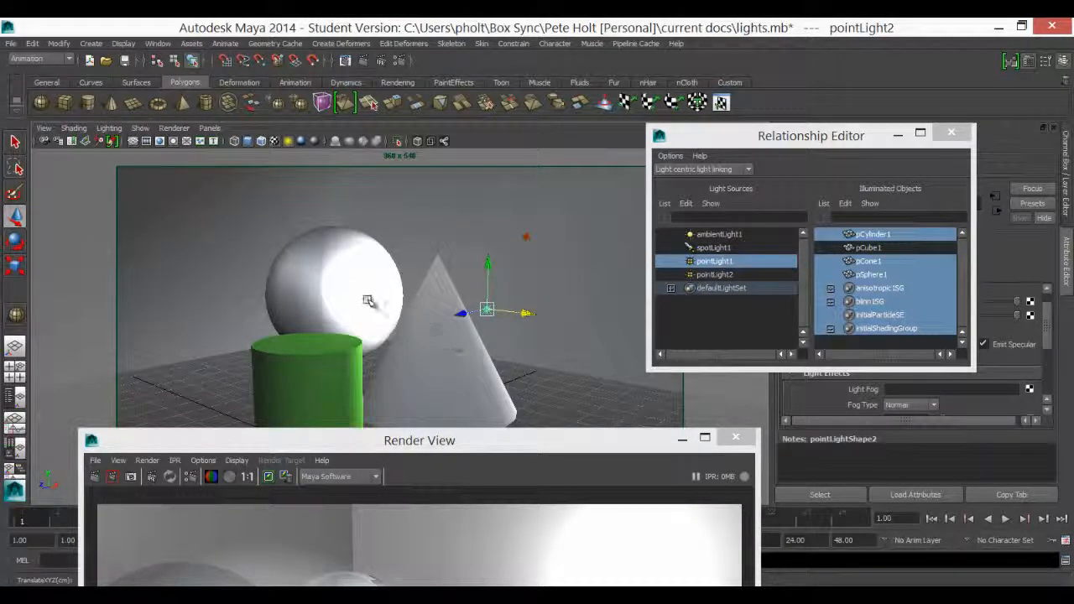
- Unlink pCylinder1, pCone1 and pSphere1 from pointLight2, keeping pCube1 linked
left_click(719, 275)
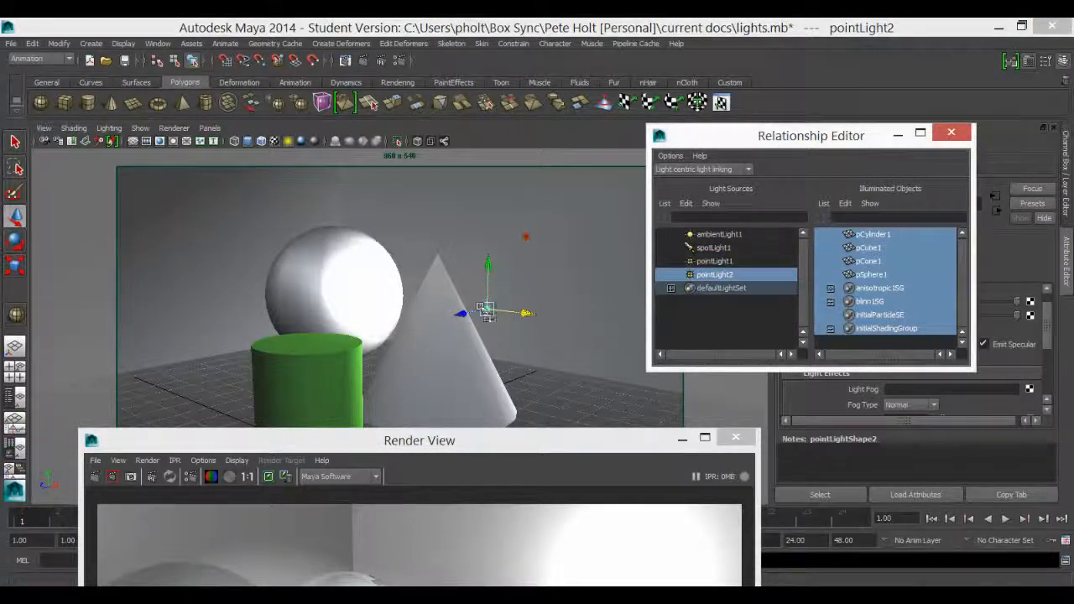
left_click(873, 235)
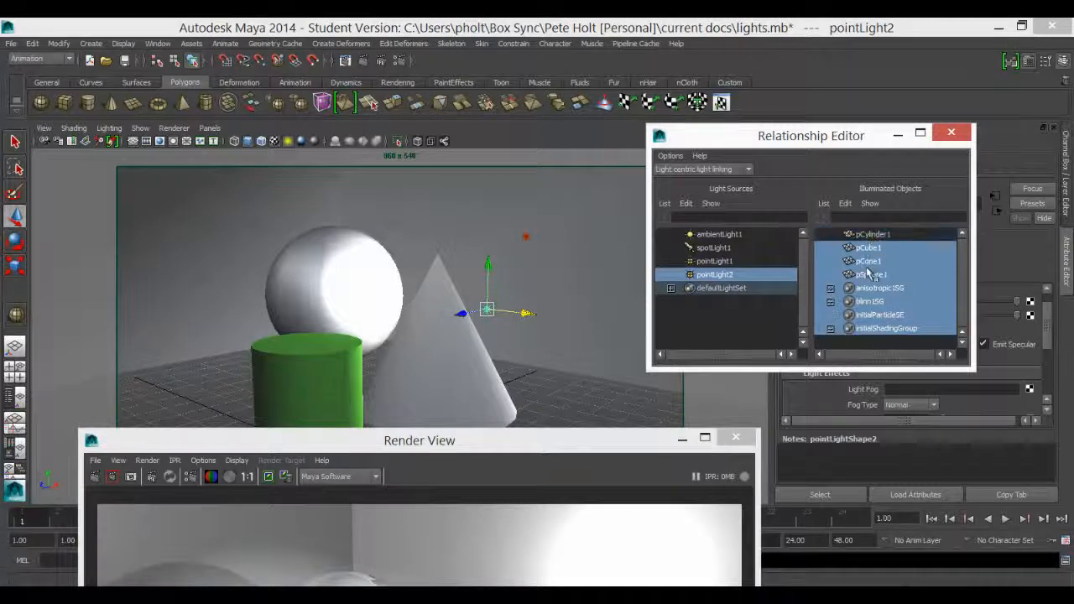
left_click(872, 261)
left_click(879, 277)
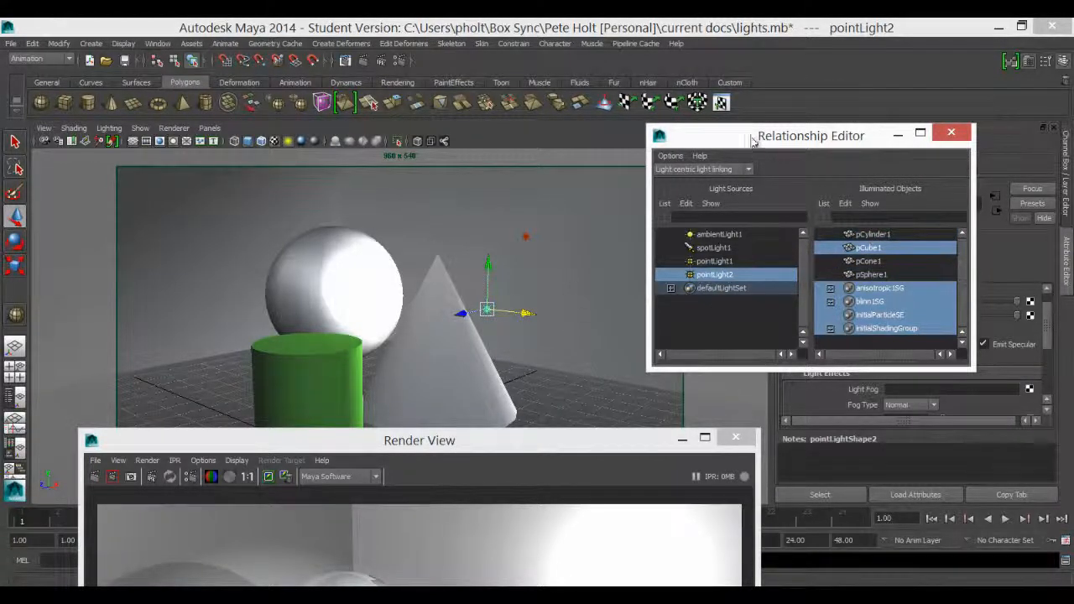
- Set pointLight2's decay rate to Linear and its intensity to 0.5, and render the frame again
left_click_drag(758, 136, 604, 48)
left_click(906, 357)
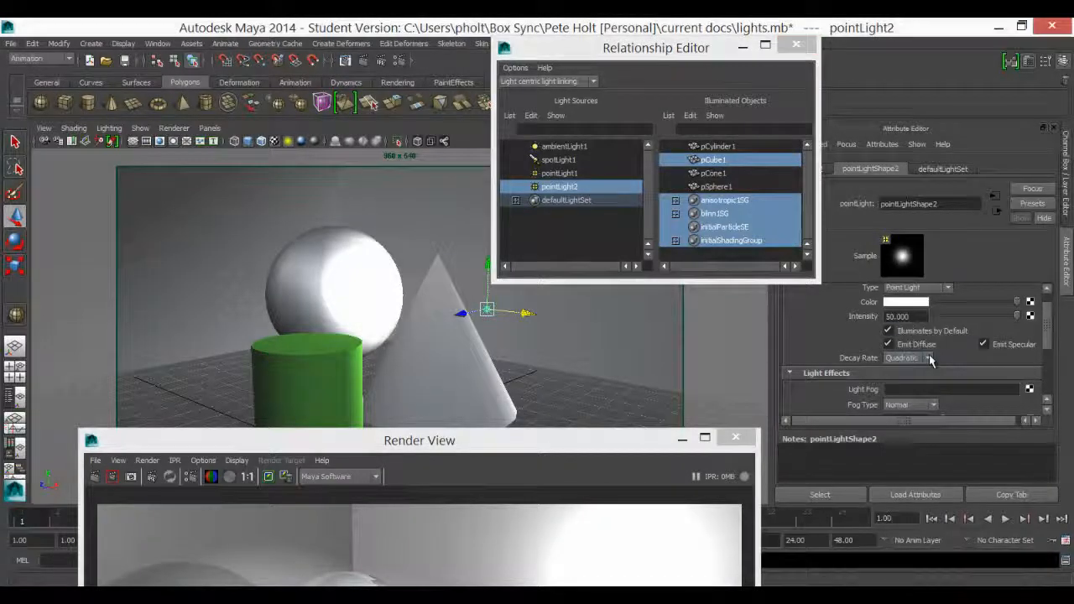
left_click(896, 379)
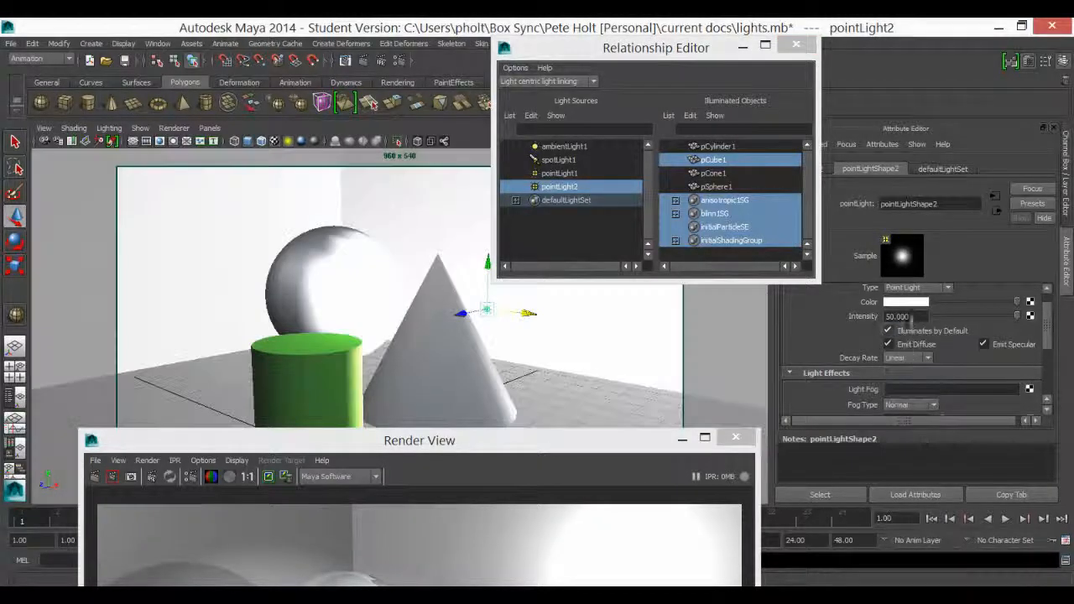
left_click(900, 316)
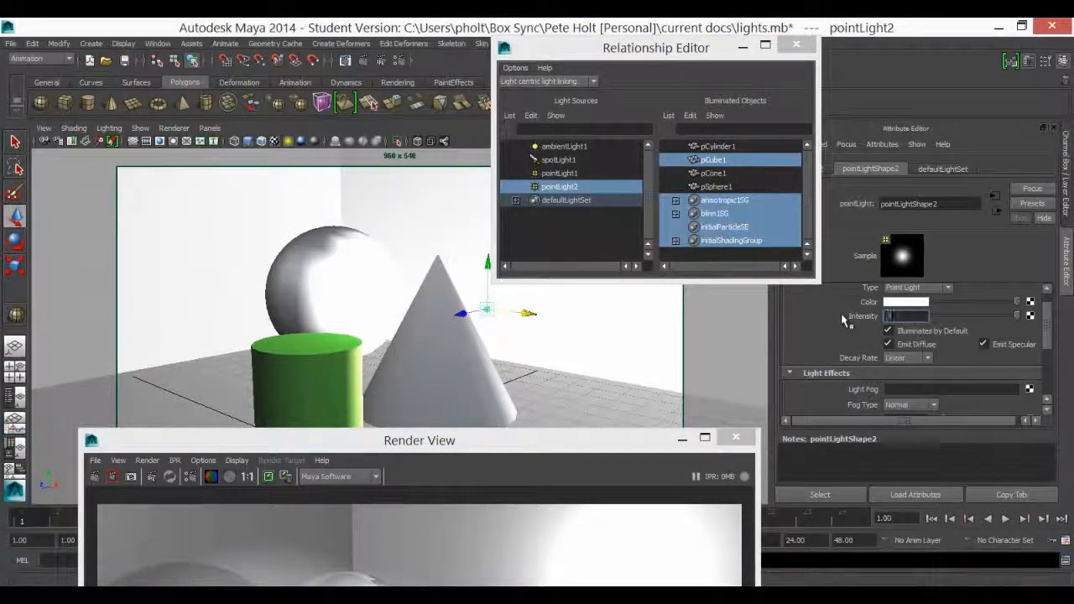
type("1")
key("Return")
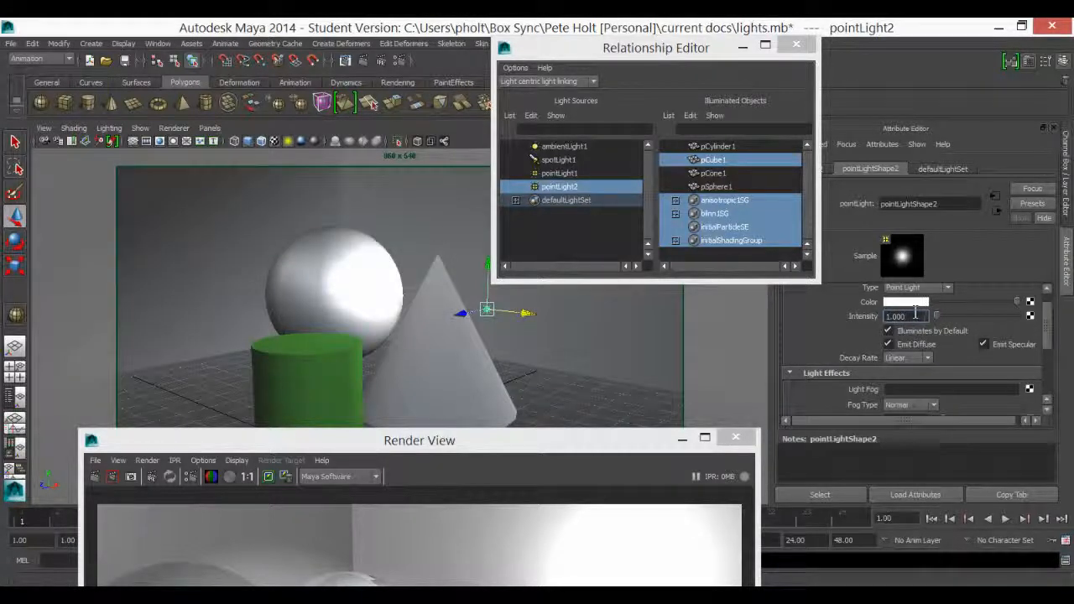
left_click(916, 315)
type("0.5")
key("Return")
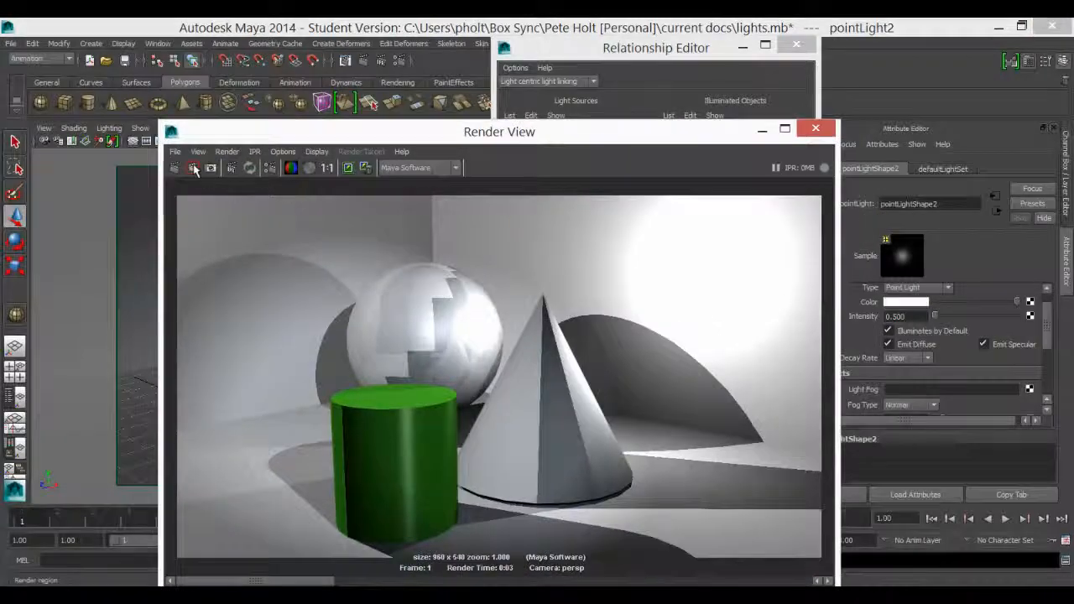
left_click(175, 169)
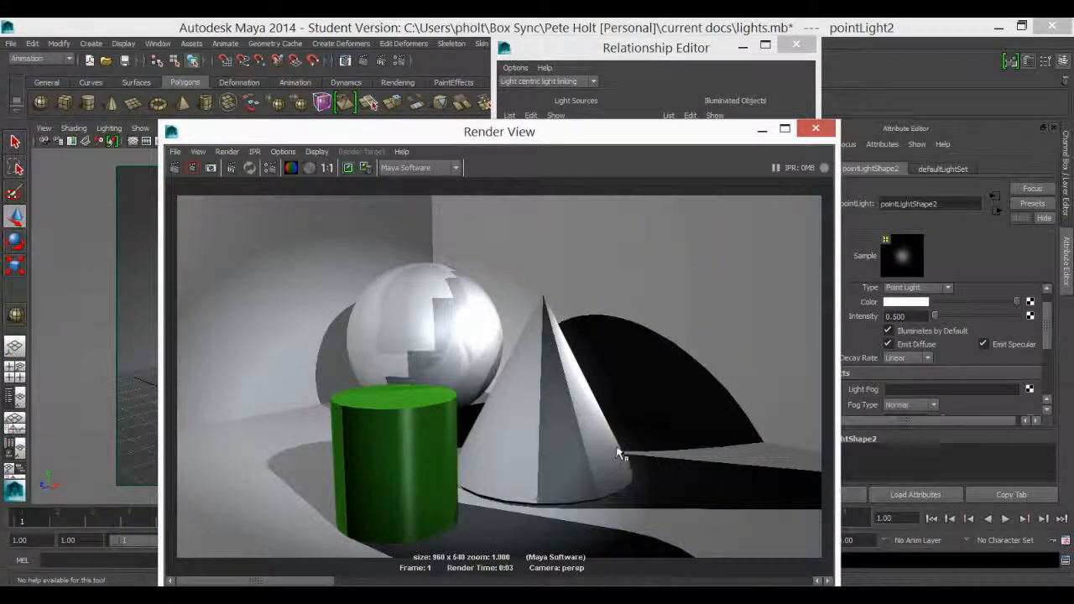
- Shift pointLight2 slightly along its Z axis away from the cone and raise its intensity to about 4.865
left_click_drag(459, 125, 500, 406)
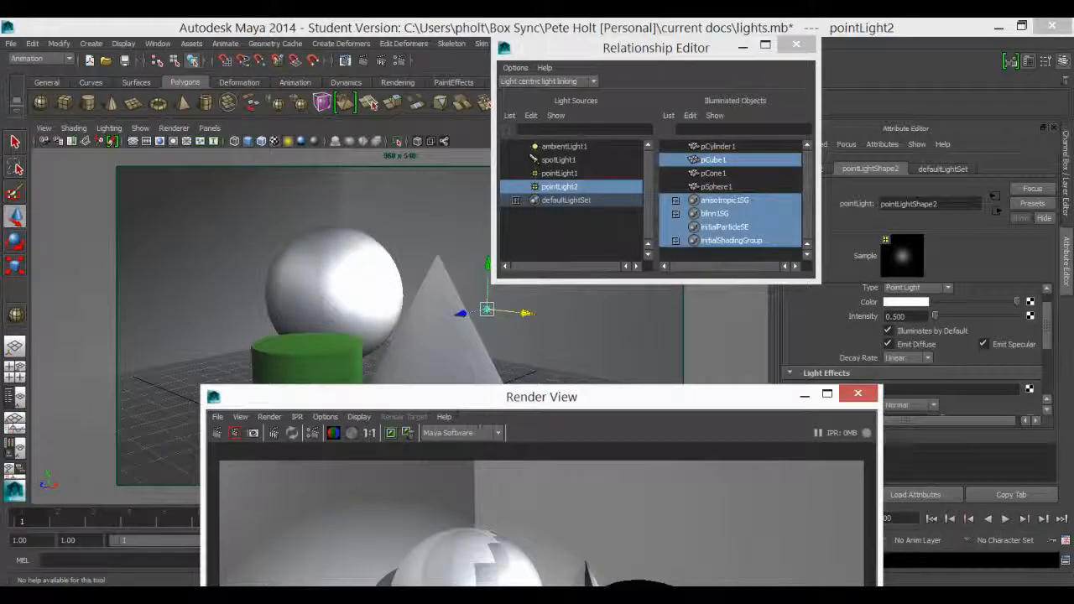
left_click_drag(462, 315, 484, 310)
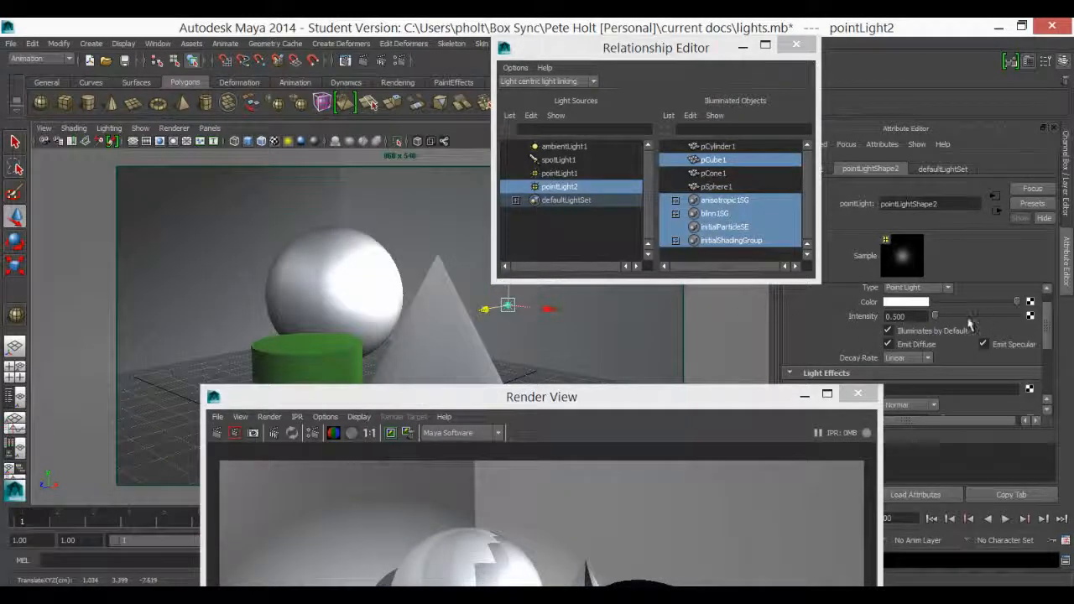
left_click_drag(938, 321, 949, 320)
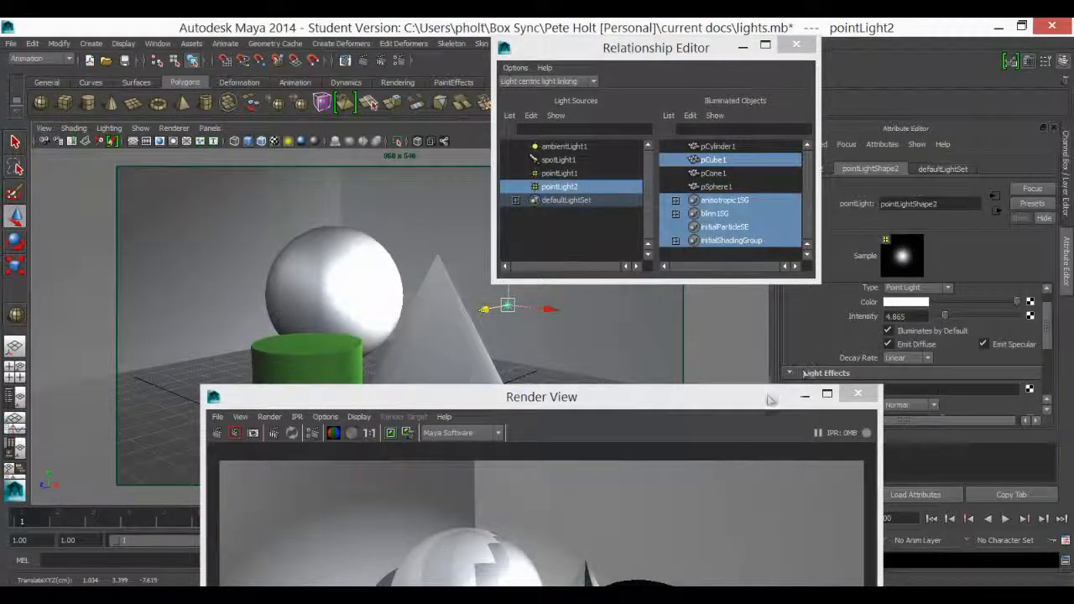
- Render the scene again to examine the softer room lighting from the adjusted pointLight2
left_click_drag(766, 397, 667, 114)
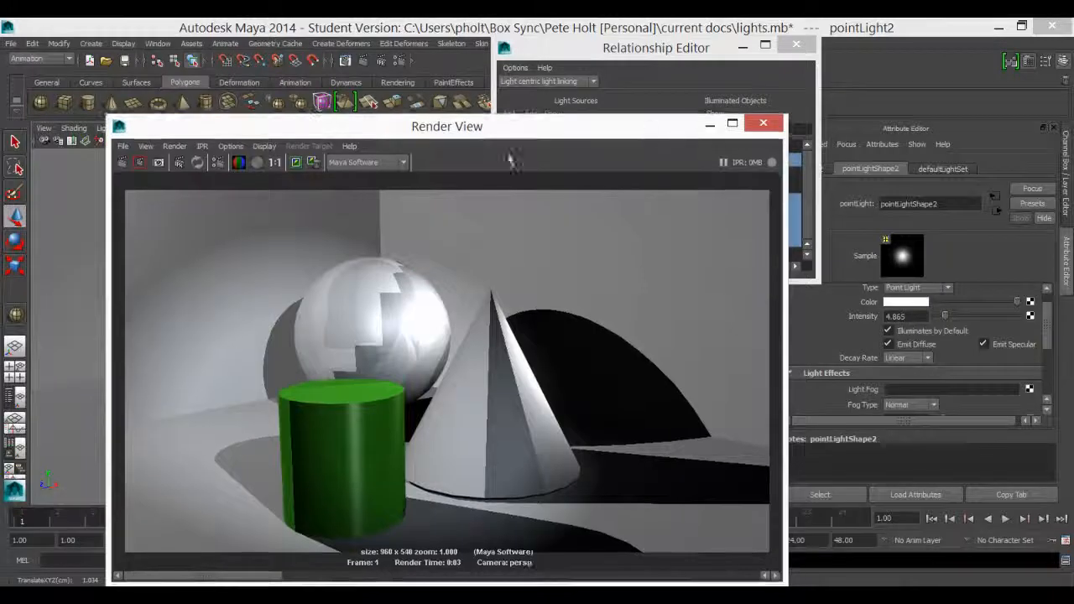
left_click(123, 163)
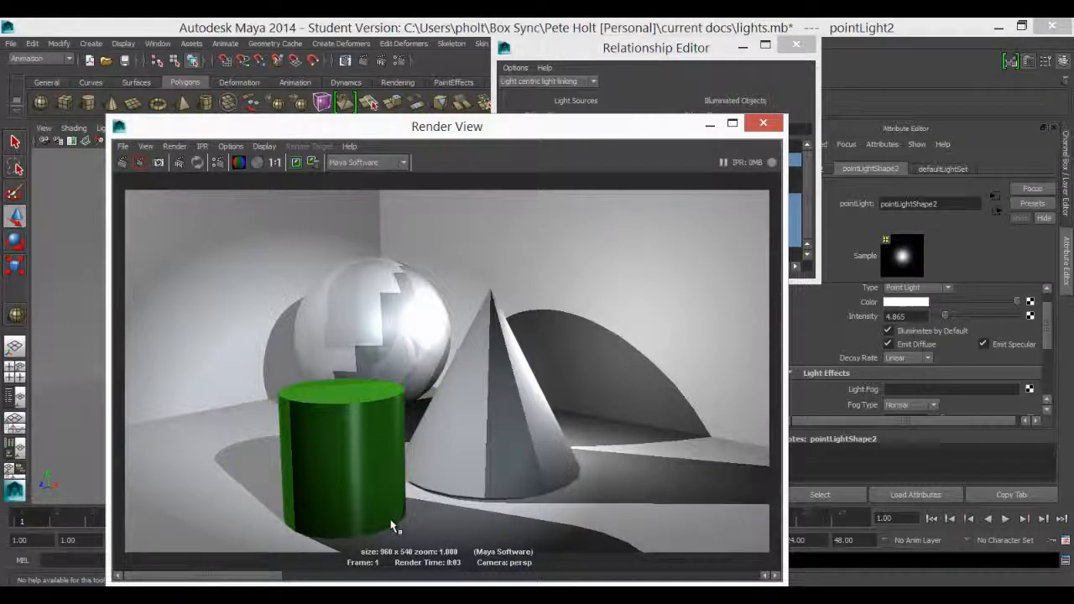
left_click_drag(457, 134, 447, 55)
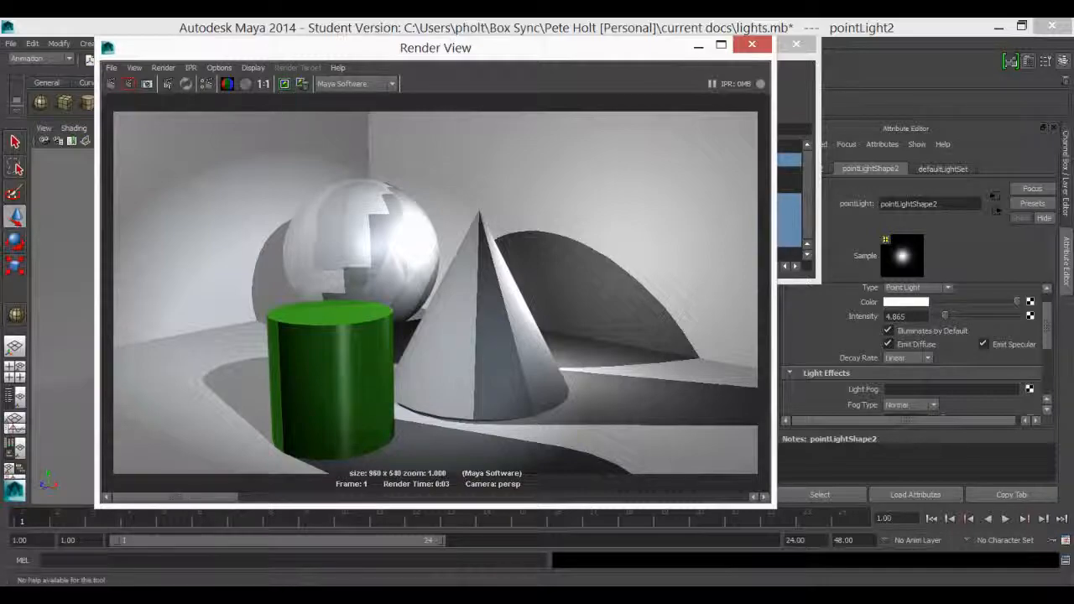